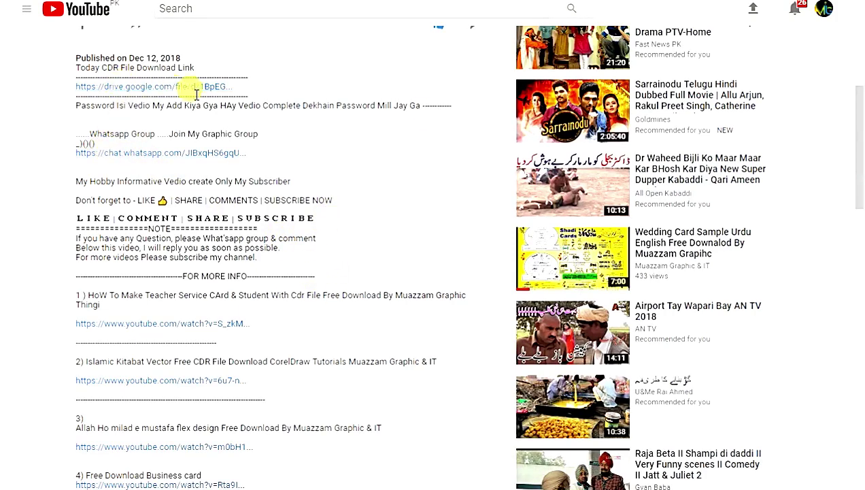
left_click_drag(267, 90, 60, 94)
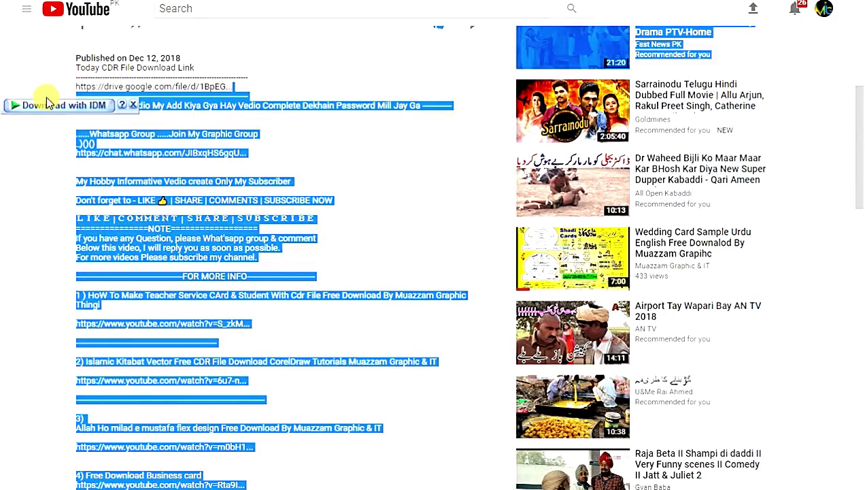
left_click(47, 99)
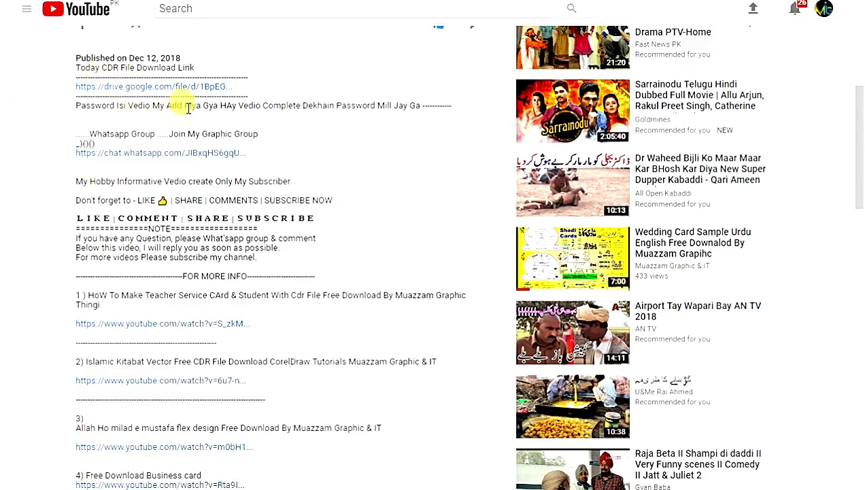
left_click_drag(242, 154, 144, 161)
left_click(257, 163)
left_click_drag(257, 163, 81, 156)
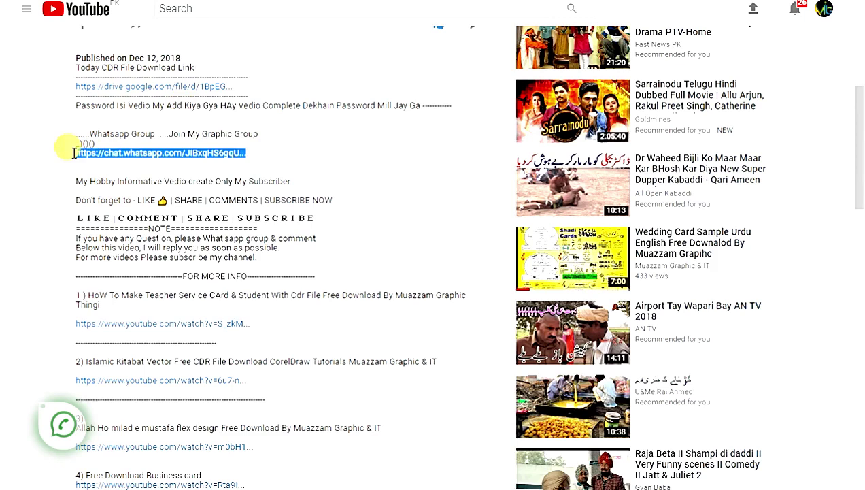
left_click(280, 159)
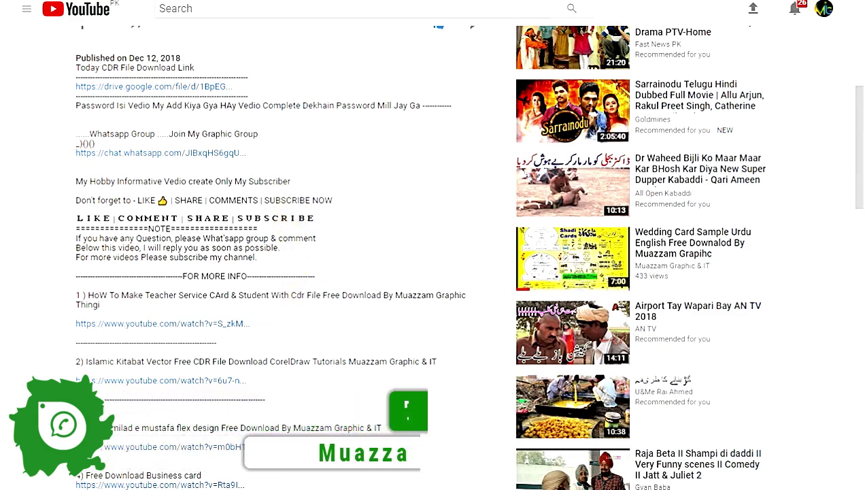
mouse_move(292, 489)
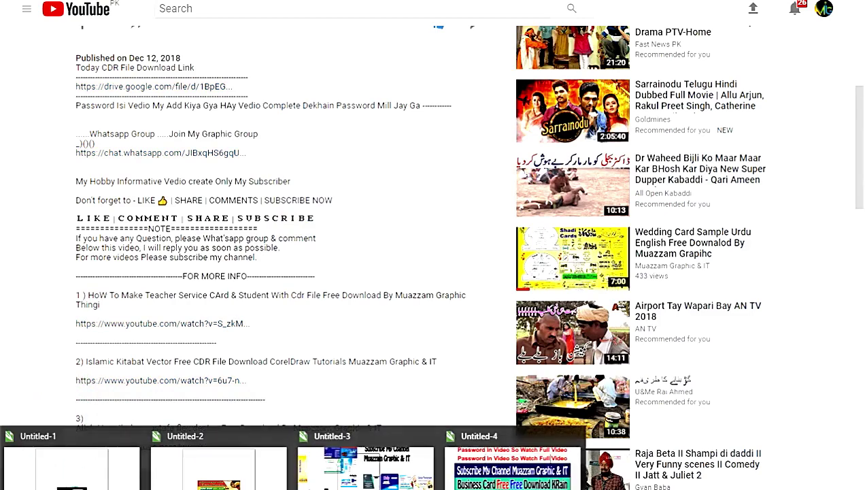
In Untitled-4, replace the second Password line with the new password text
left_click(510, 465)
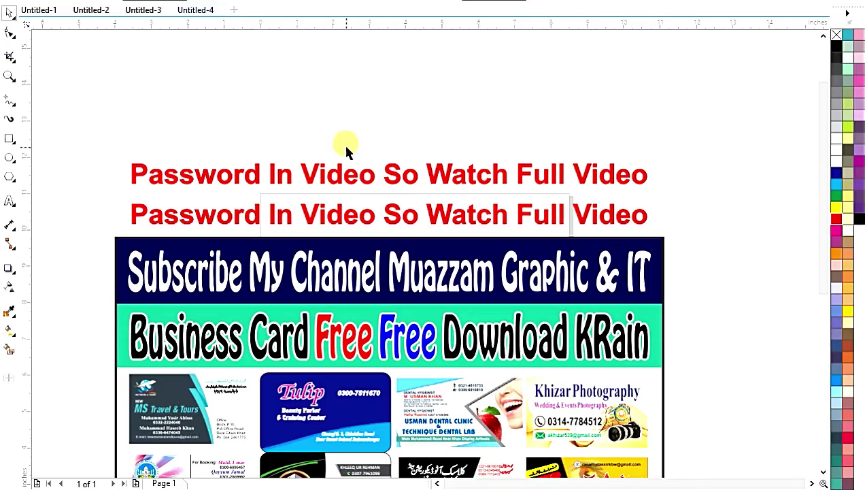
double_click(345, 212)
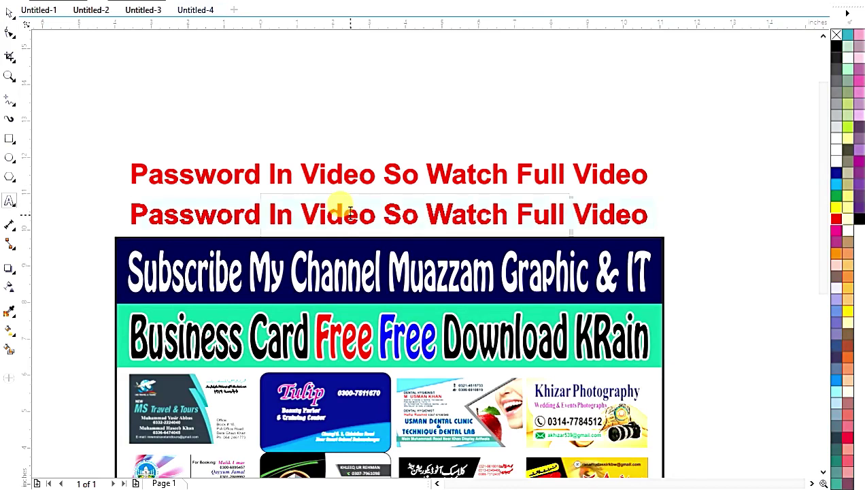
key("ctrl+a")
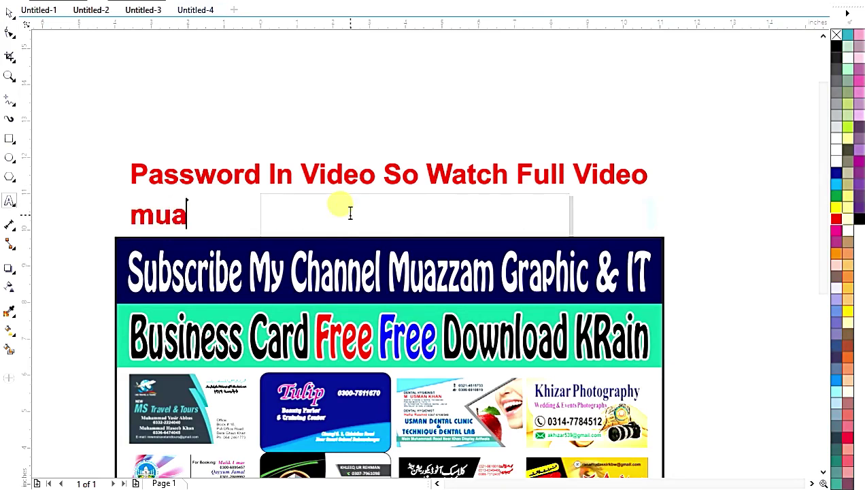
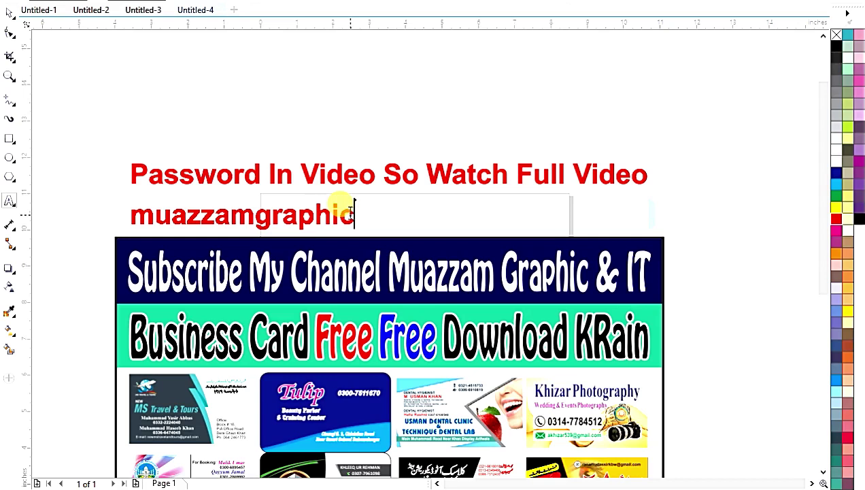
left_click(9, 14)
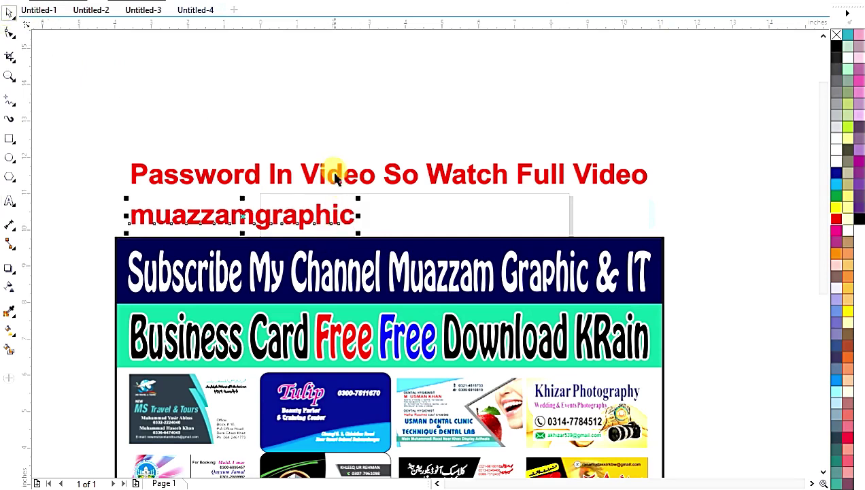
Centre the new text beneath the red title and colour it dark navy
left_click_drag(319, 212, 483, 223)
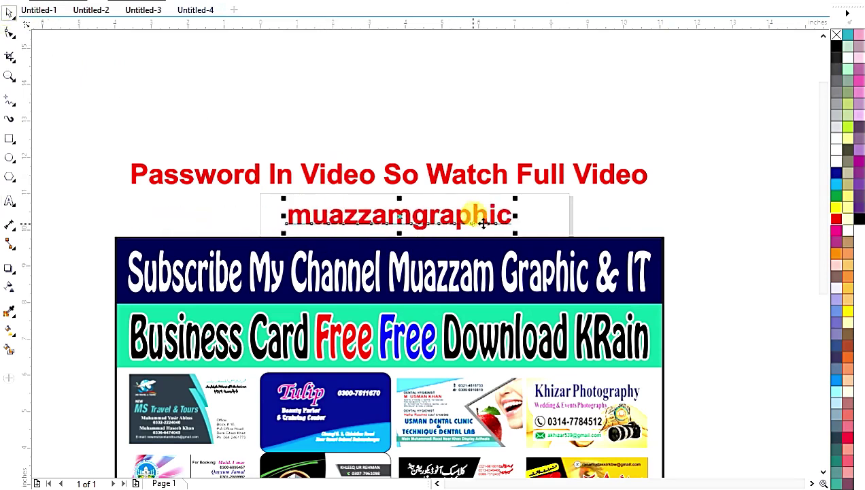
left_click(837, 172)
left_click(722, 170)
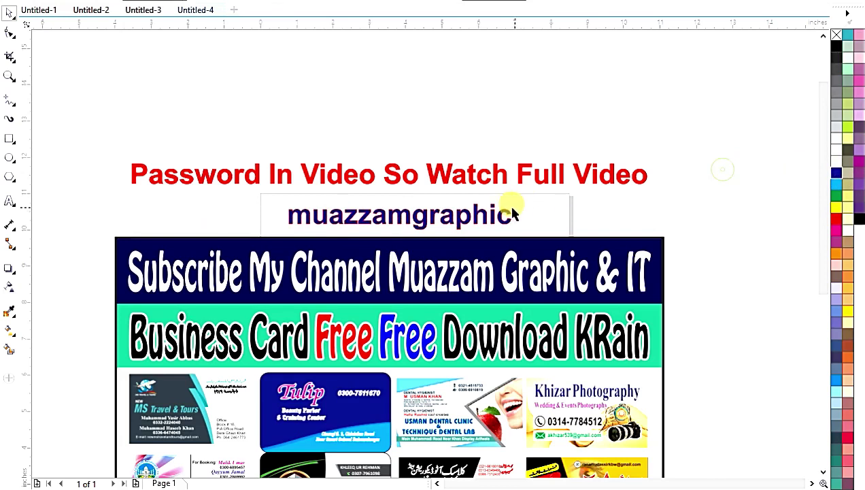
left_click(504, 215)
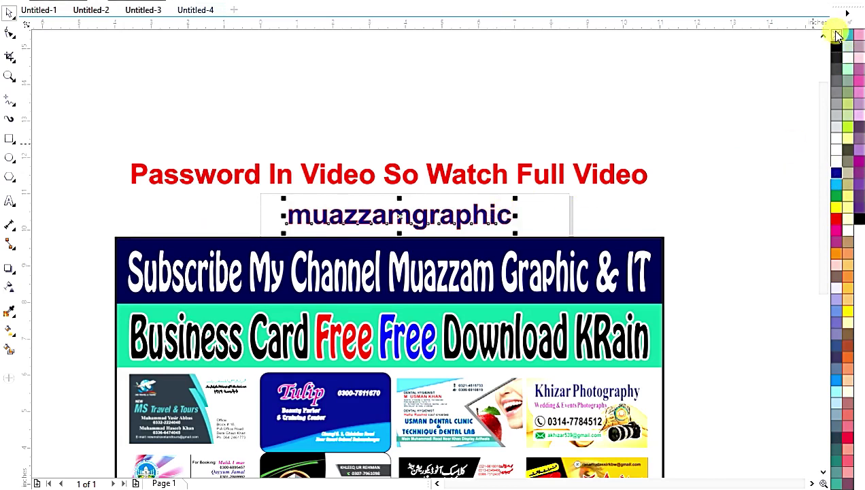
scroll(575, 249, "down", 3)
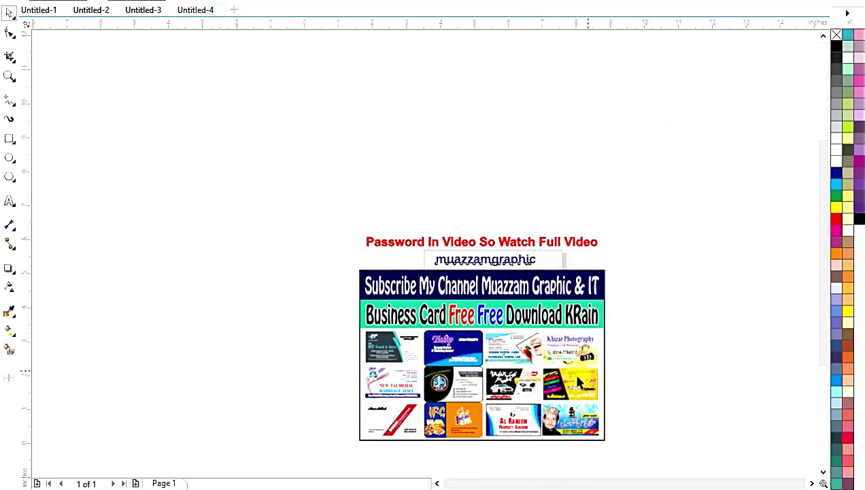
scroll(588, 312, "up", 4)
scroll(629, 310, "down", 4)
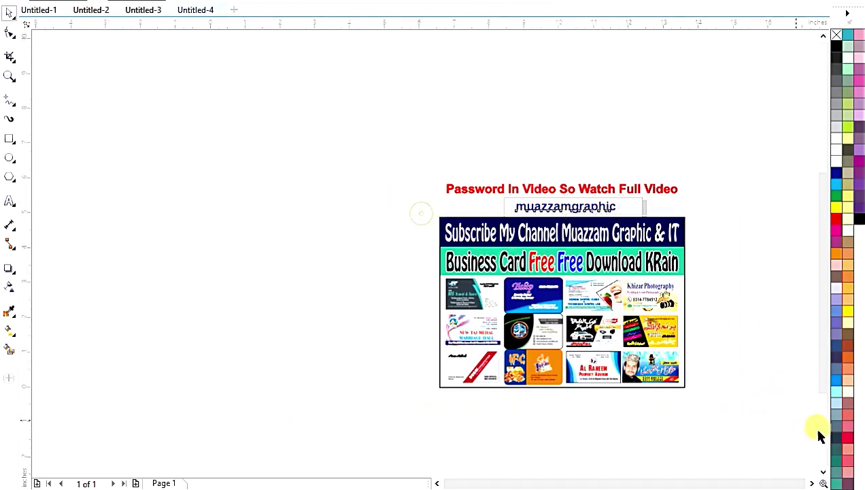
scroll(754, 384, "up", 2)
Draw a card-sized rectangle to the right of the template sheet
left_click(9, 139)
left_click_drag(604, 180, 684, 253)
key("shift+F2")
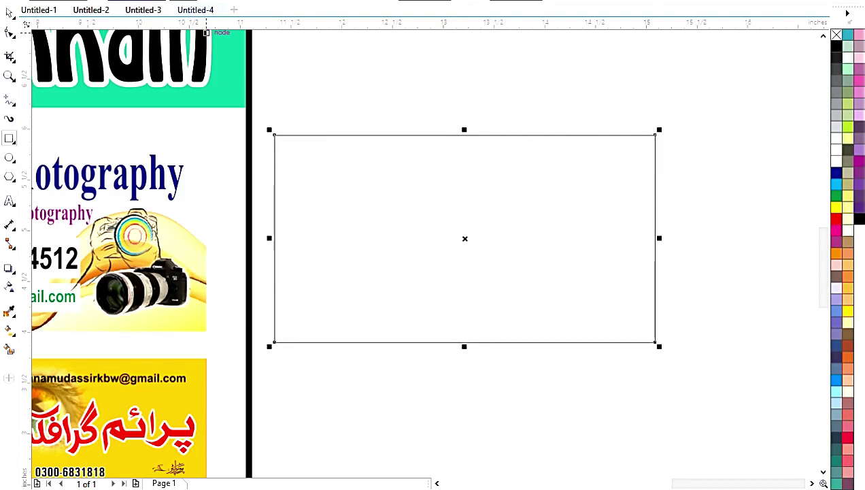
key("ctrl+z")
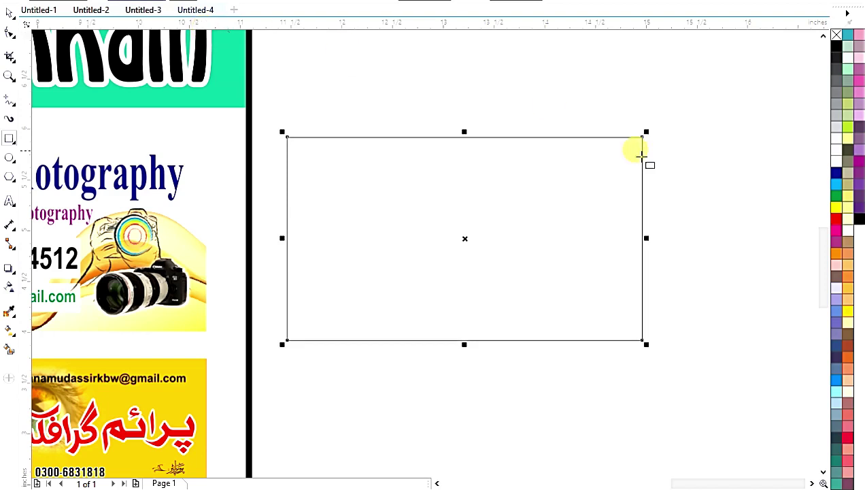
Fill the new rectangle solid green
left_click(9, 14)
left_click(403, 89)
left_click(411, 187)
left_click(836, 197)
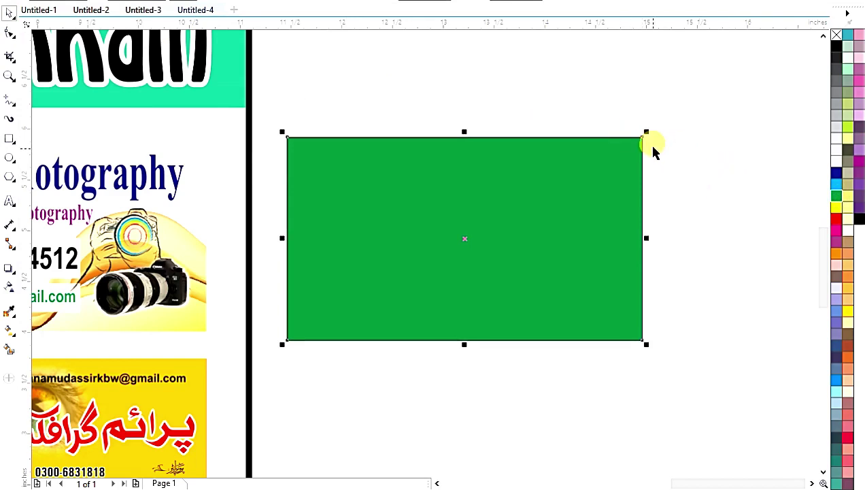
left_click(9, 139)
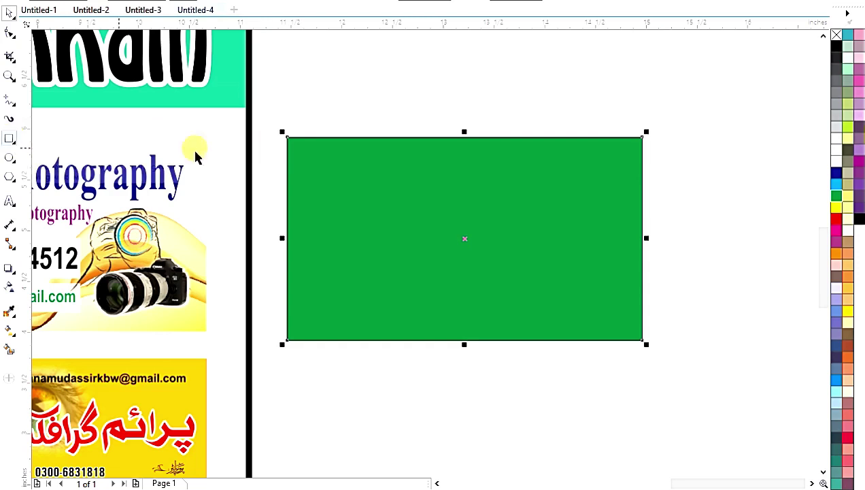
left_click(10, 140)
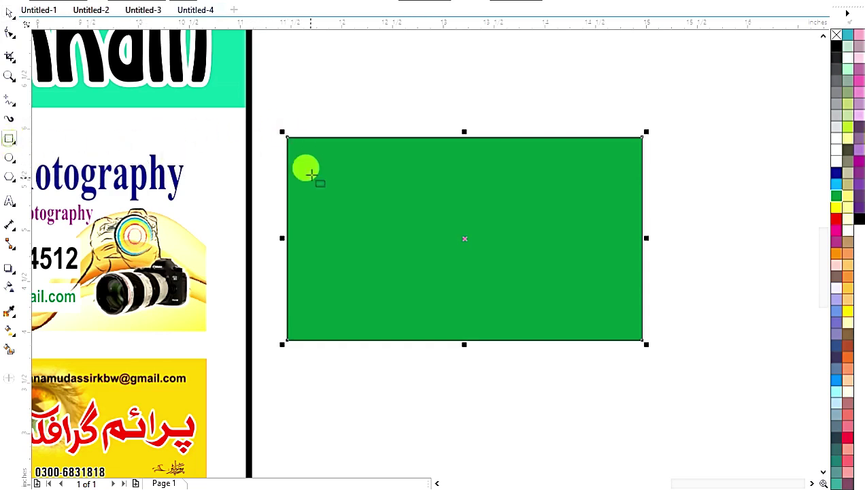
Draw a smaller outline rectangle and align its centre with the green card's centre
left_click_drag(294, 144, 638, 331)
left_click(10, 12)
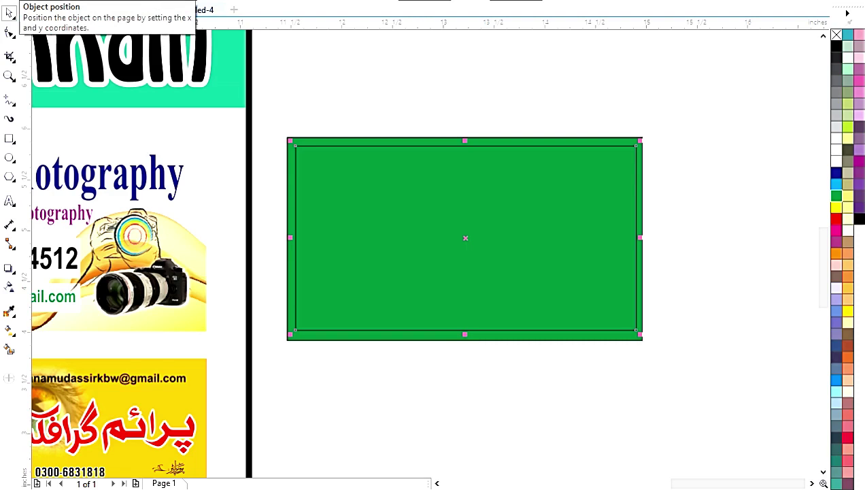
left_click(404, 77)
left_click(395, 169)
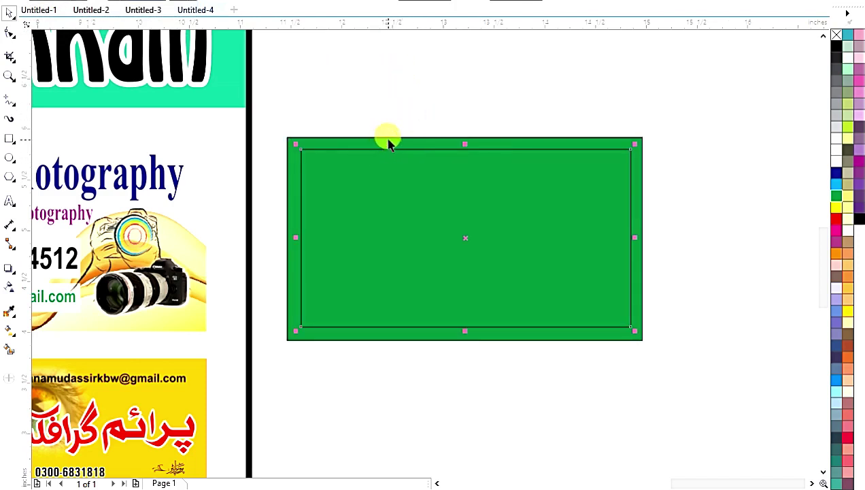
left_click_drag(367, 197, 394, 331)
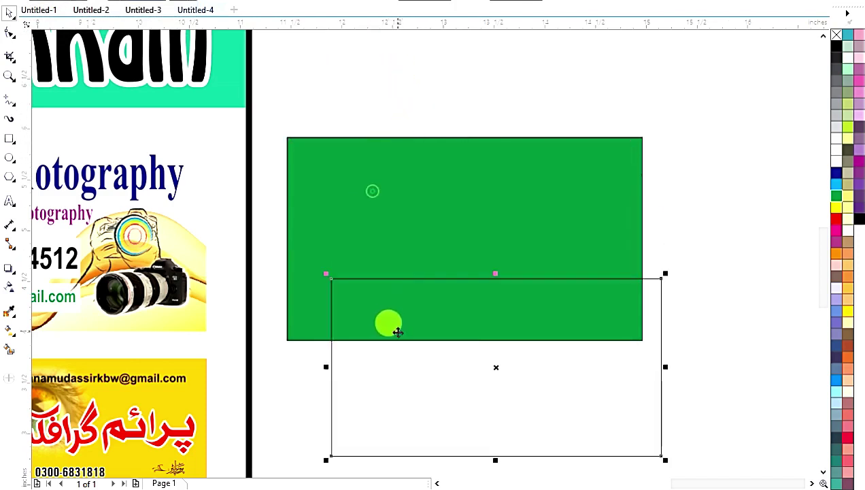
left_click(411, 189, "shift")
key("c")
key("e")
left_click(367, 101)
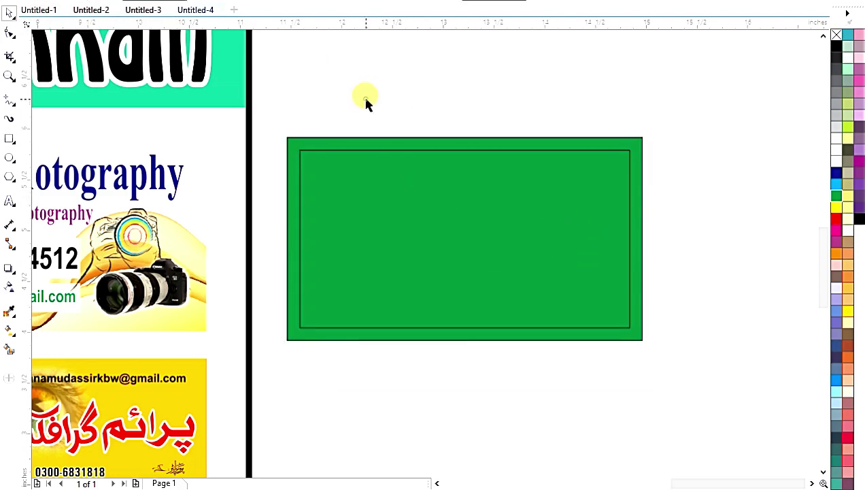
left_click(373, 184)
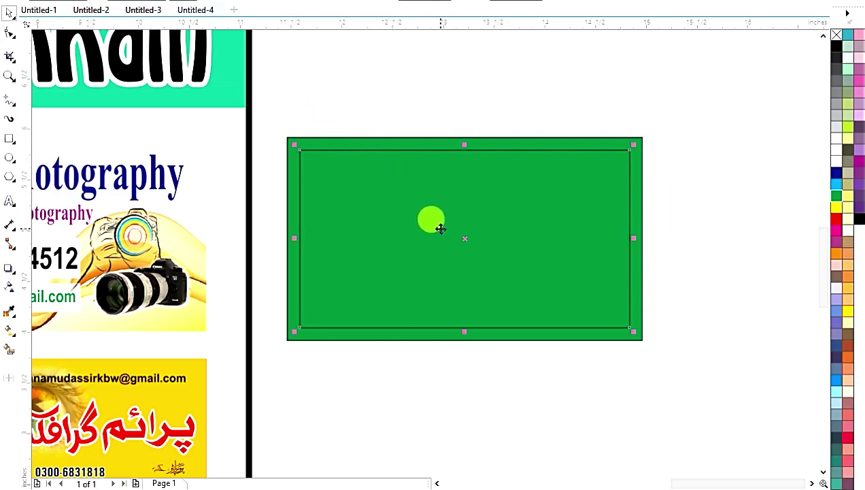
left_click(391, 85)
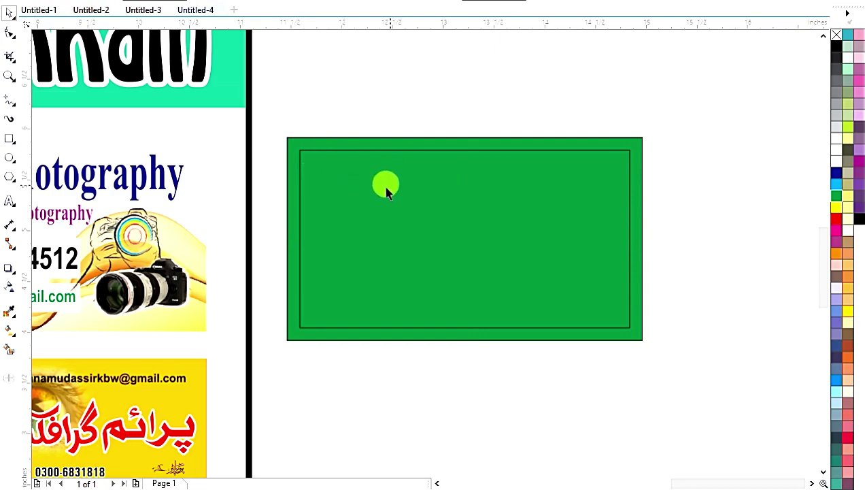
left_click(139, 204)
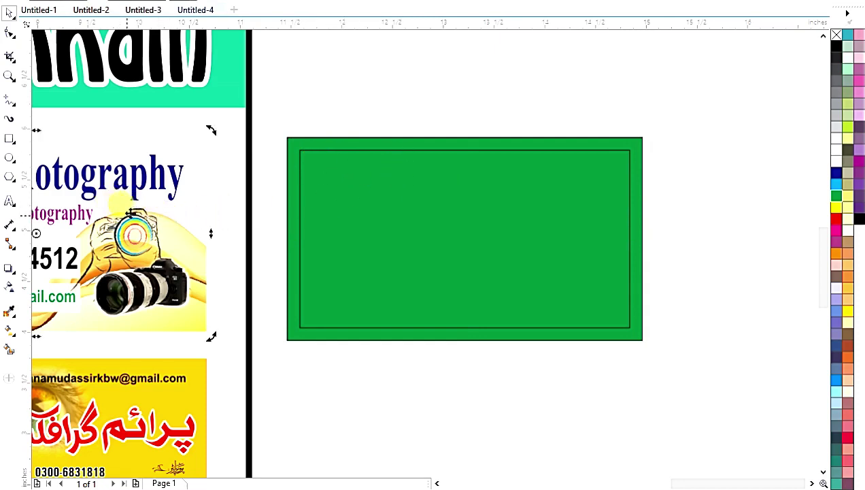
scroll(197, 198, "down", 2)
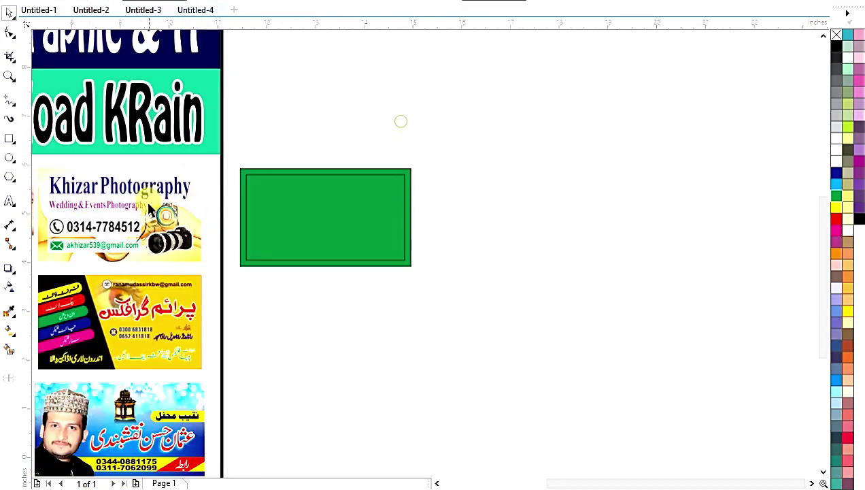
Paste the Khizar Photography card beside the green card, zoom in, and show outlines only
left_click_drag(397, 228, 476, 218)
key("ctrl+v")
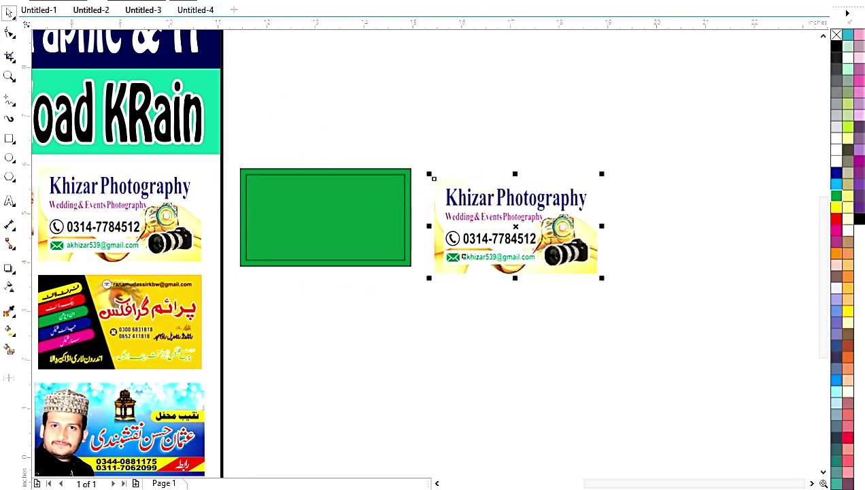
left_click_drag(228, 122, 663, 301)
left_click_drag(530, 285, 510, 269)
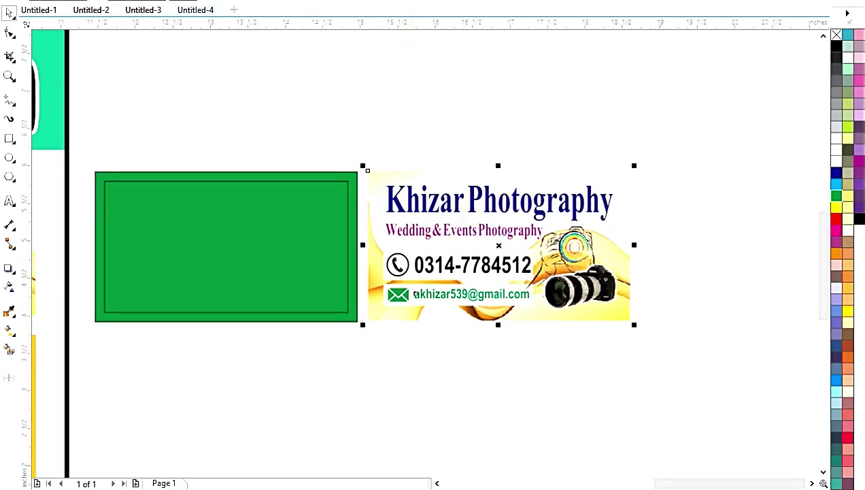
key("z")
left_click_drag(328, 144, 741, 374)
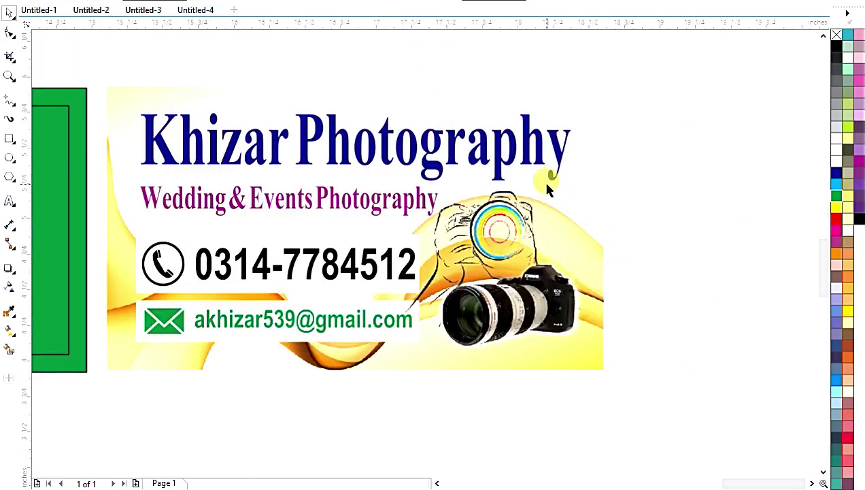
key("shift+F9")
left_click(564, 105)
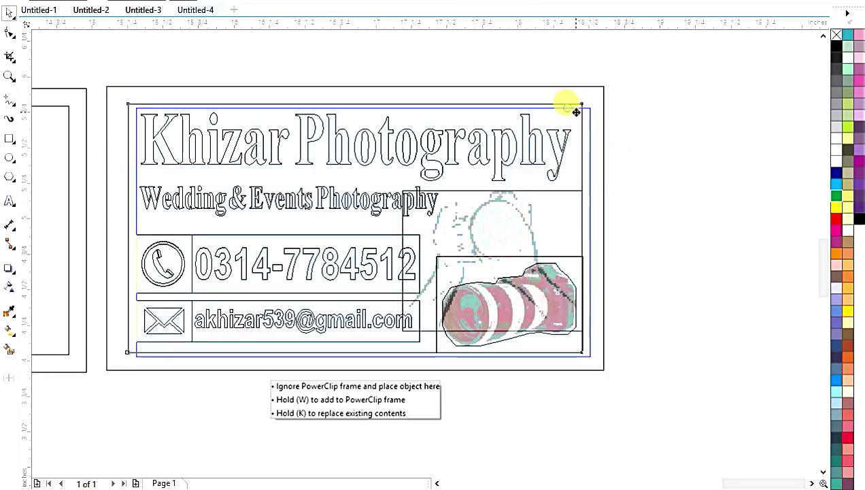
left_click(142, 62)
left_click(128, 101)
left_click(189, 84)
left_click(189, 85)
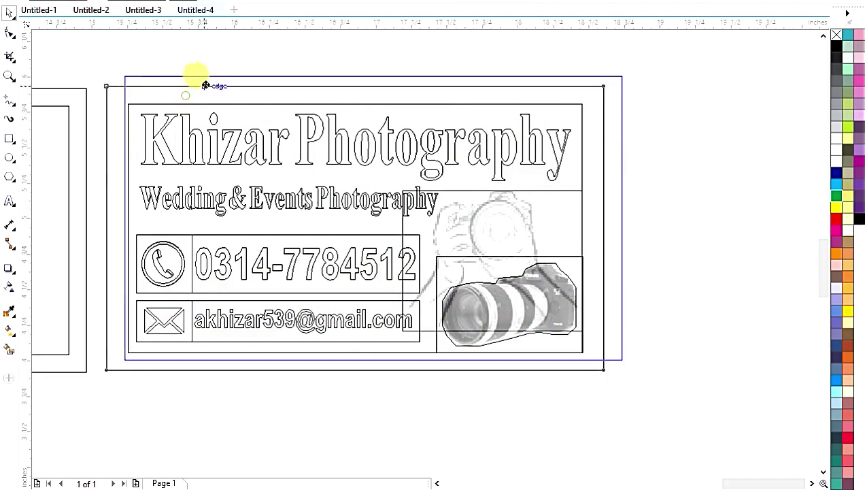
left_click(299, 115)
left_click(260, 106)
left_click(260, 106)
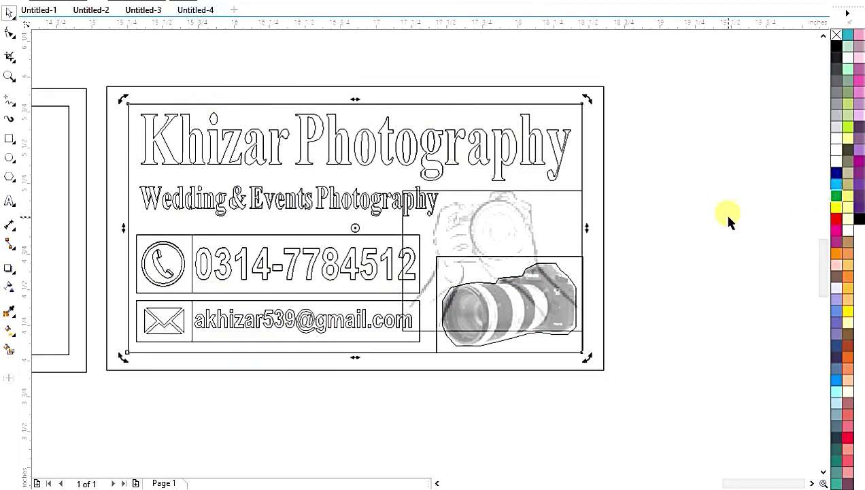
key("shift+F9")
mouse_move(582, 168)
left_mouse_down()
mouse_move(581, 189)
mouse_move(582, 170)
left_mouse_up()
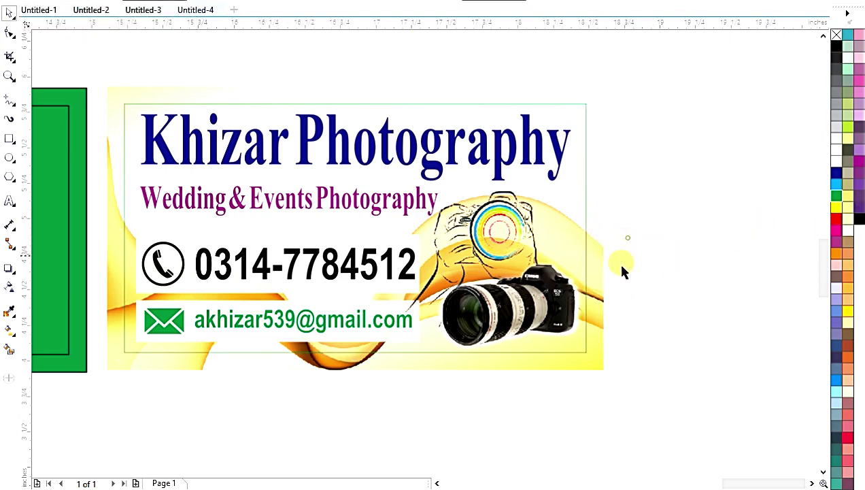
Remove a stray rectangle drawn over the camera area of the copied card
left_click(601, 284)
left_click(10, 138)
left_click_drag(648, 230, 587, 324)
key("Delete")
key("space")
left_click(565, 204)
left_click(579, 106)
left_click(607, 160)
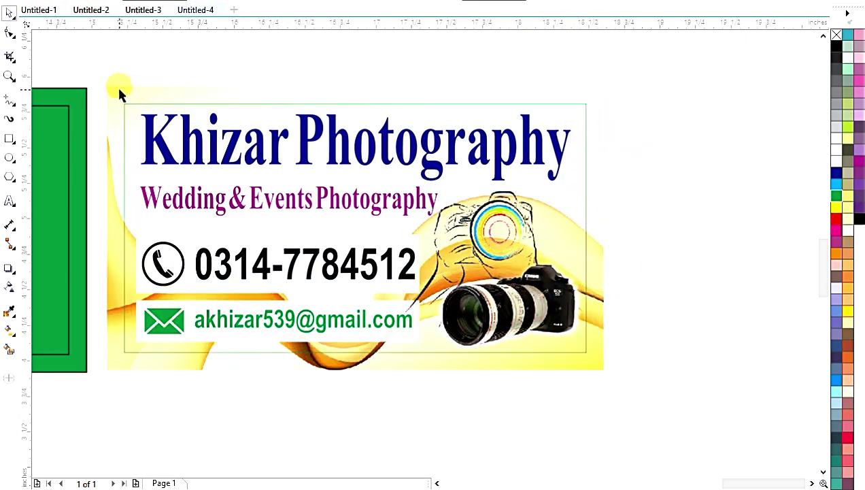
Move the camera photo right on the copied card, keeping the email text in place
left_click(518, 325)
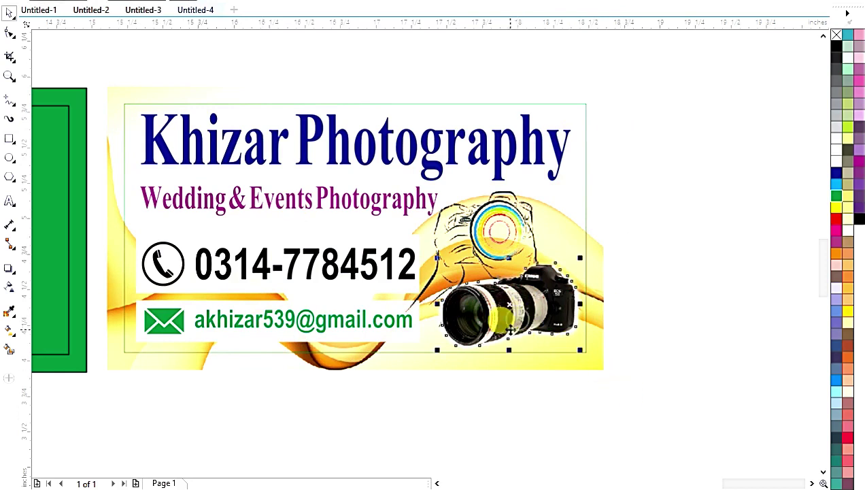
left_click_drag(518, 325, 548, 319)
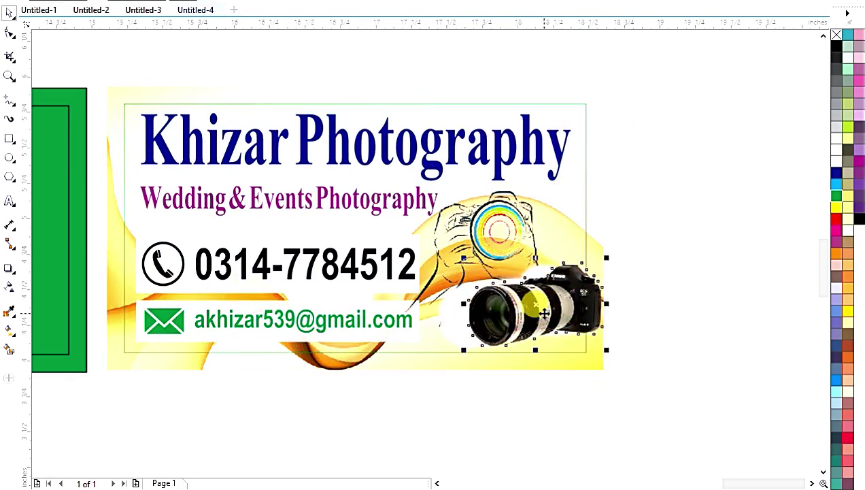
left_click(657, 313)
left_click(348, 314)
left_click_drag(348, 314, 350, 357)
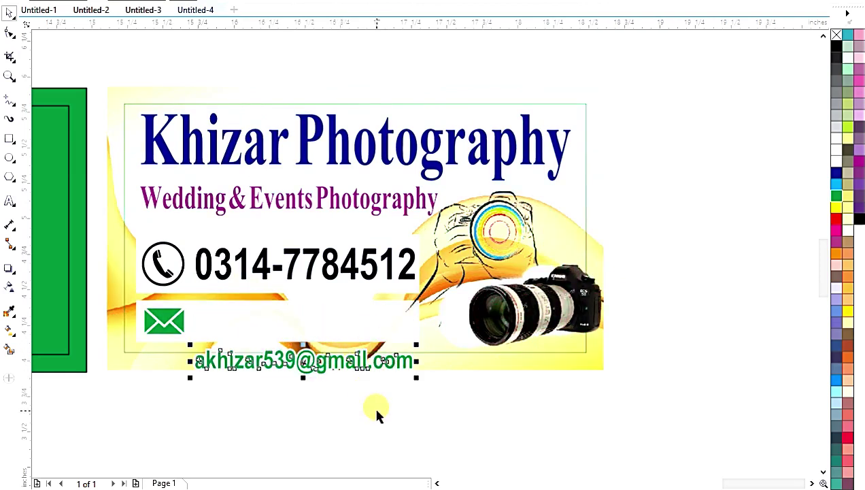
key("ctrl+z")
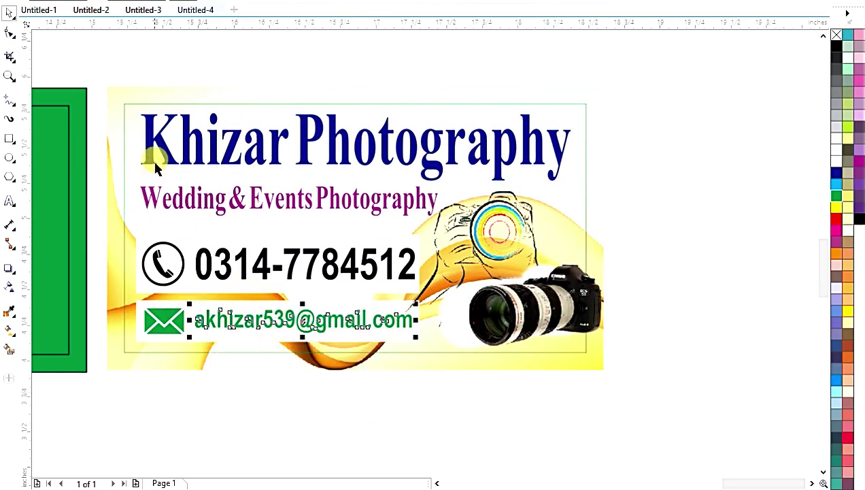
left_click(598, 197)
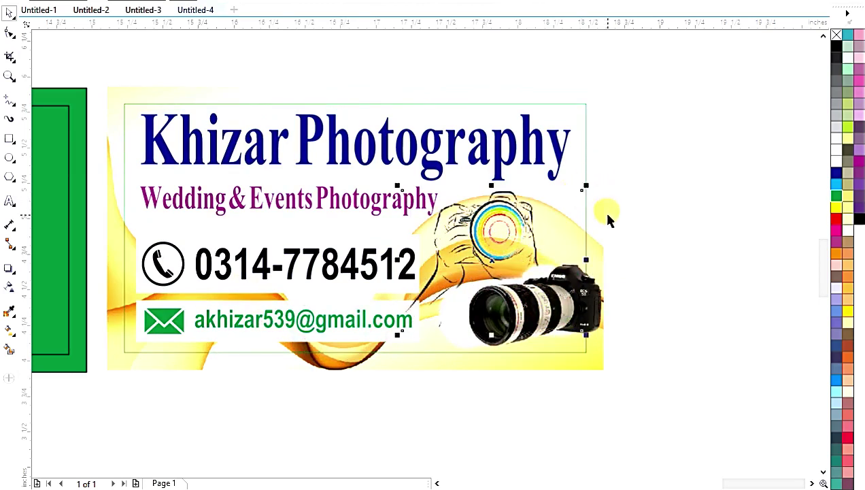
Nudge the camera photo slightly left so it sits inside the inset frame
scroll(342, 216, "down", 2)
left_click_drag(135, 133, 381, 238)
scroll(229, 201, "up", 2)
left_click(657, 331)
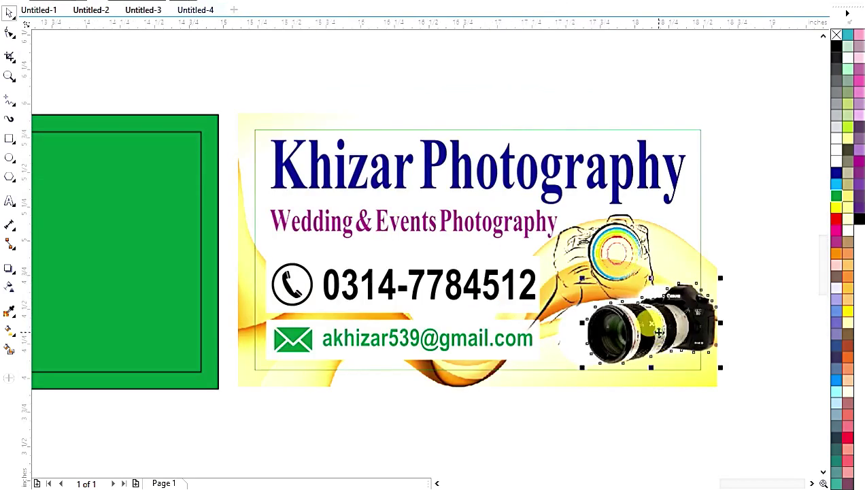
left_click_drag(657, 331, 631, 330)
key("Escape")
left_click(139, 144)
left_click(185, 149)
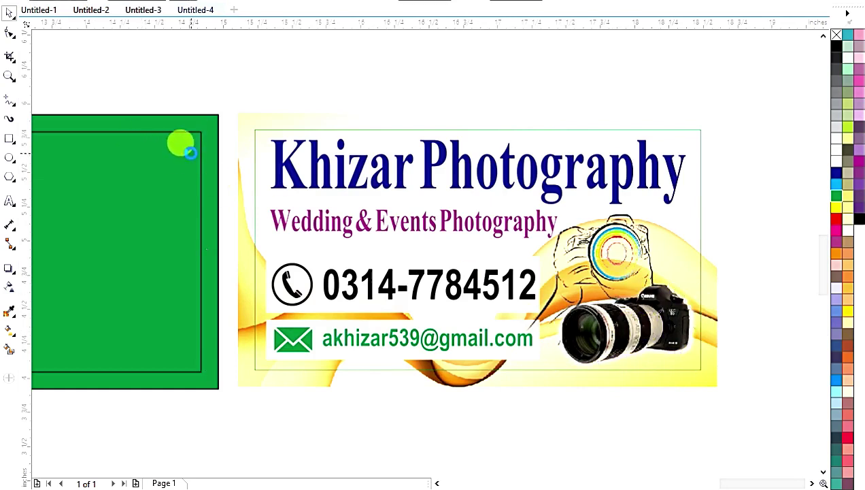
scroll(182, 131, "down", 4)
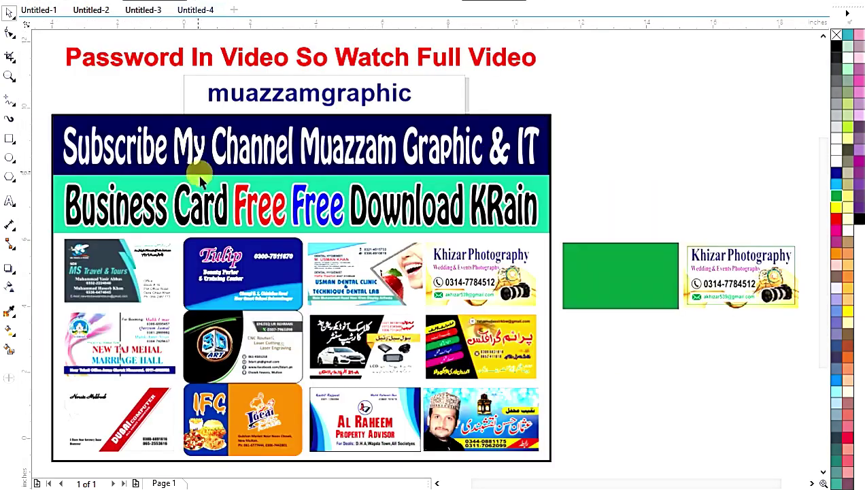
Delete the green bordered card
left_click(813, 353)
left_click(340, 214)
key("Delete")
Move the Khizar Photography card left beside the template sheet and zoom to all objects
left_click_drag(485, 145, 754, 315)
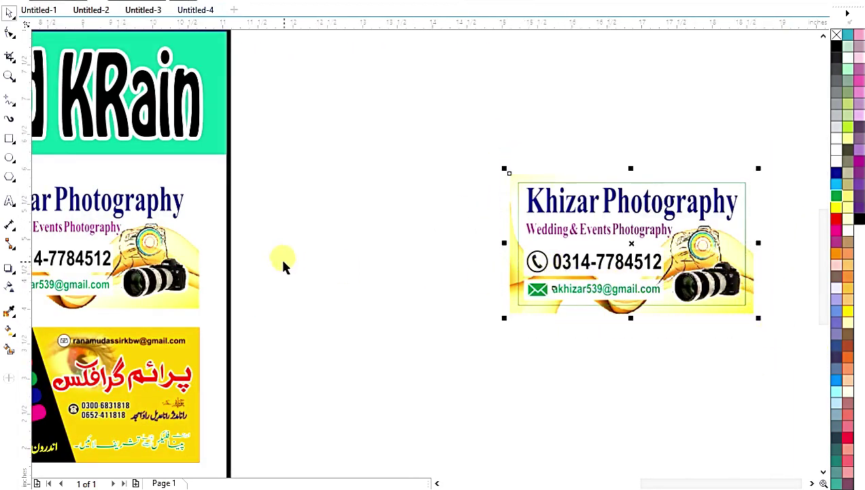
left_click(495, 289)
left_click_drag(577, 203, 322, 202)
left_click(357, 155)
scroll(355, 156, "down", 3)
key("F4")
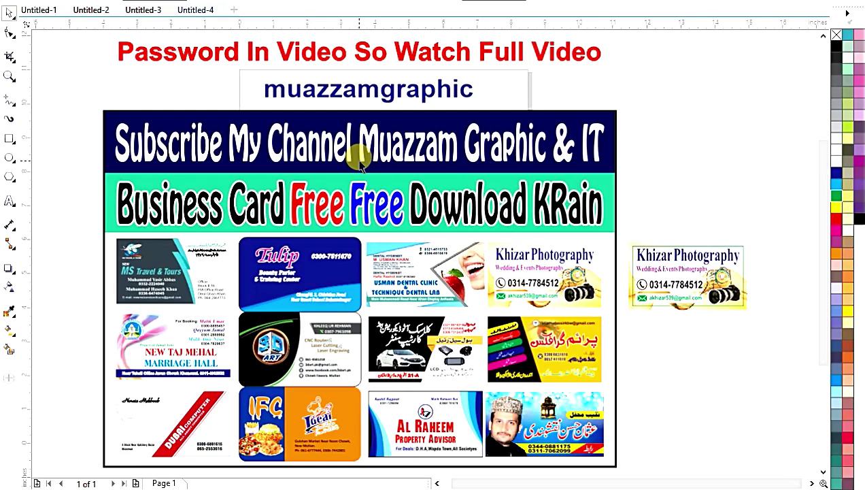
scroll(361, 162, "down", 2)
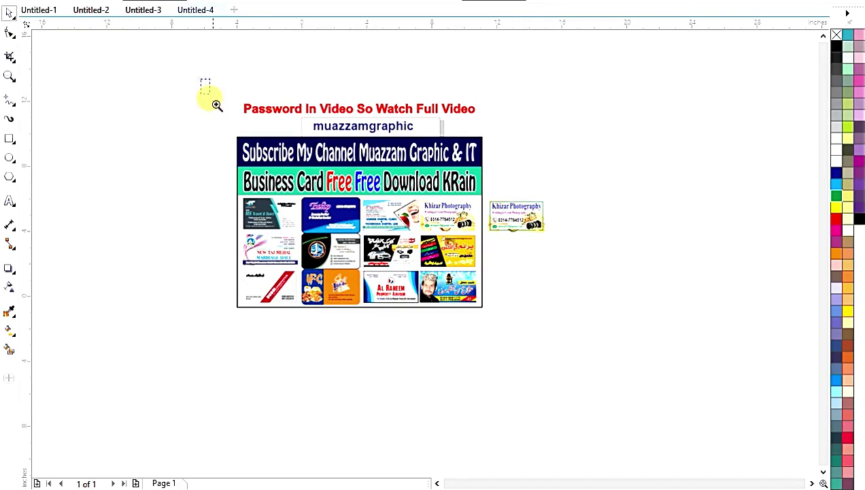
scroll(462, 238, "up", 1)
left_click_drag(178, 54, 705, 402)
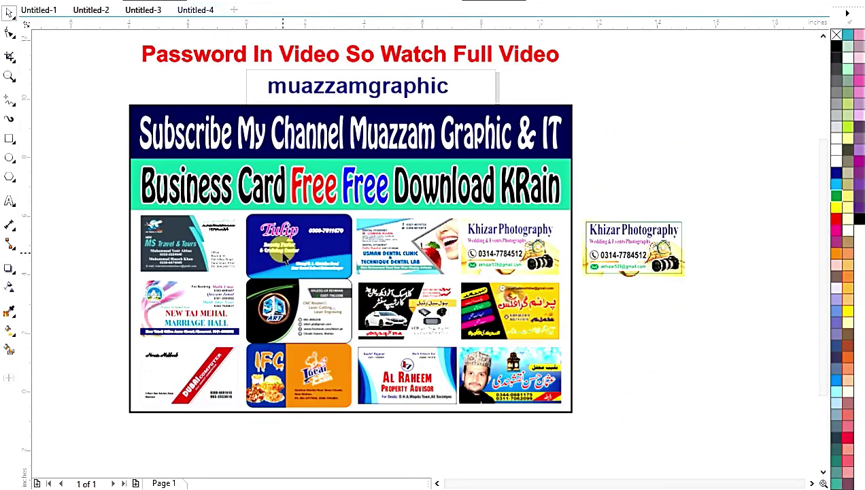